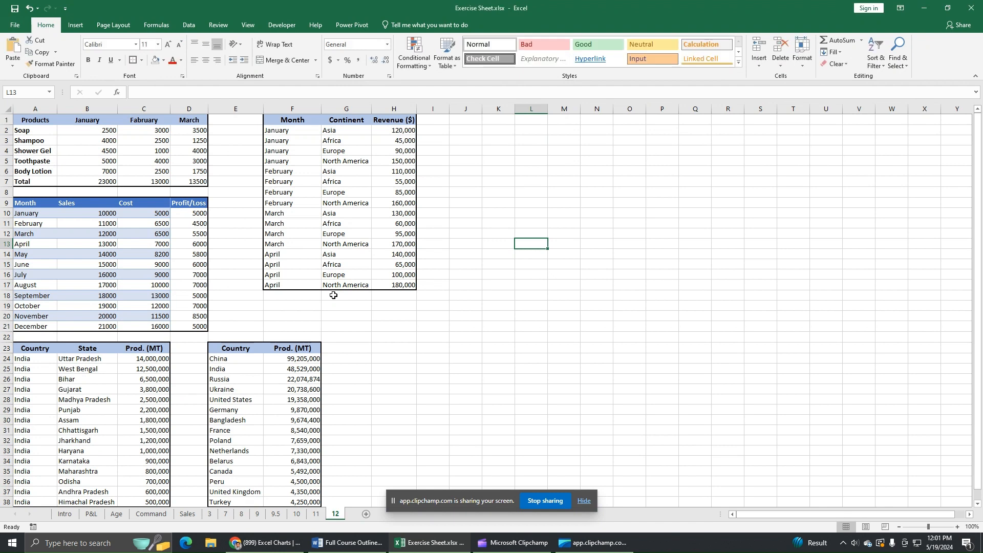
# Walk through the table, highlighting the continent names in column G and the January month entries.
pyautogui.moveTo(291, 122); pyautogui.dragTo(402, 285)
pyautogui.click(473, 211)
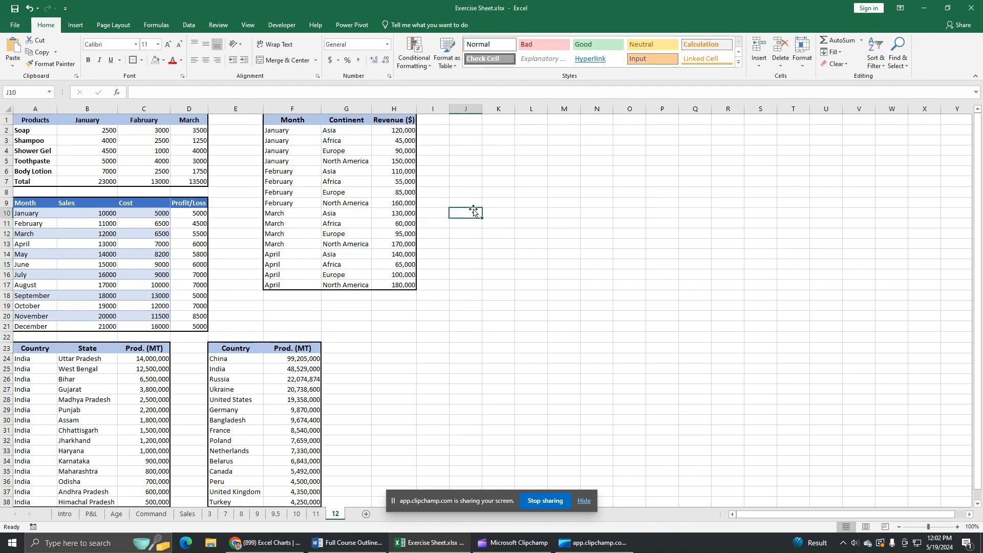
pyautogui.click(334, 132)
pyautogui.click(335, 142)
pyautogui.click(336, 151)
pyautogui.click(336, 161)
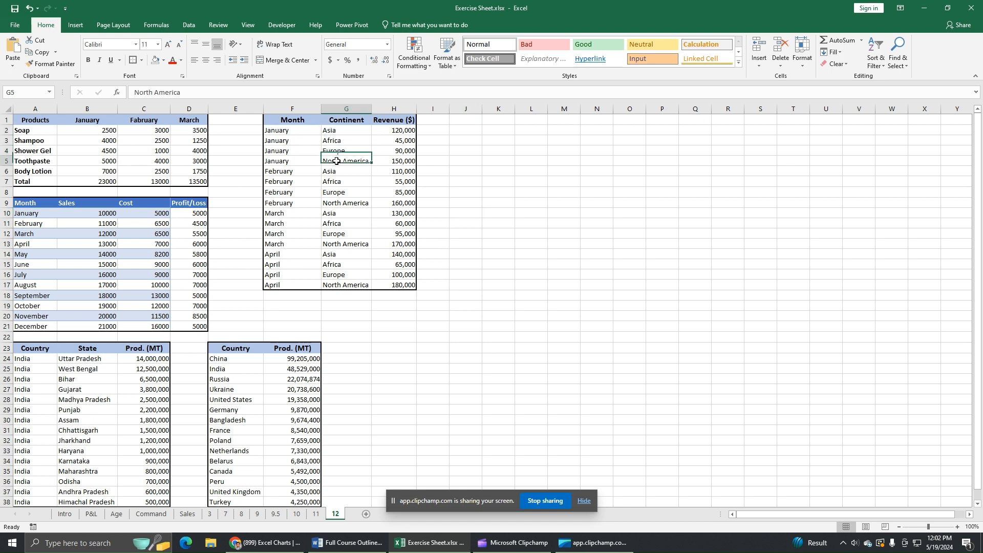
pyautogui.moveTo(287, 134); pyautogui.dragTo(284, 286)
pyautogui.click(293, 173)
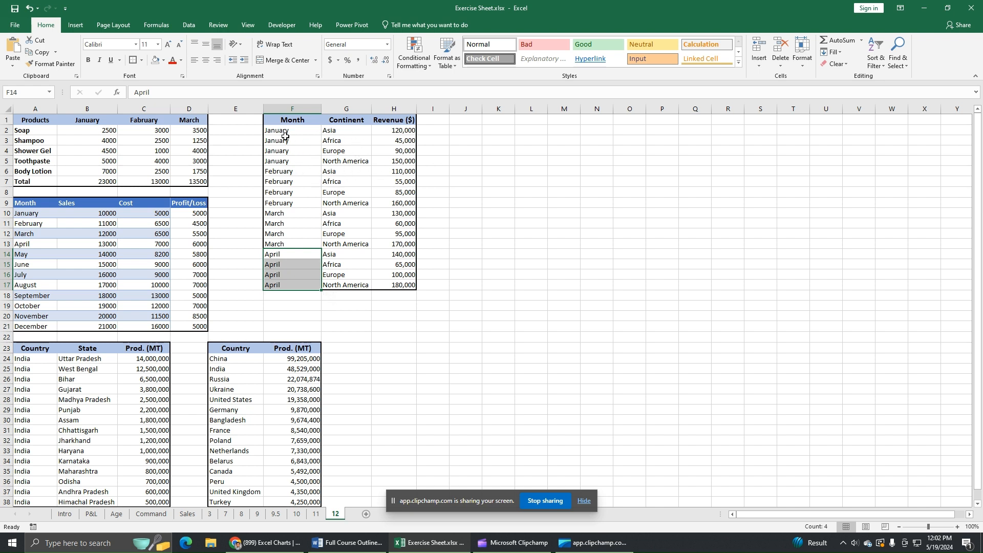
pyautogui.moveTo(281, 132); pyautogui.dragTo(288, 153)
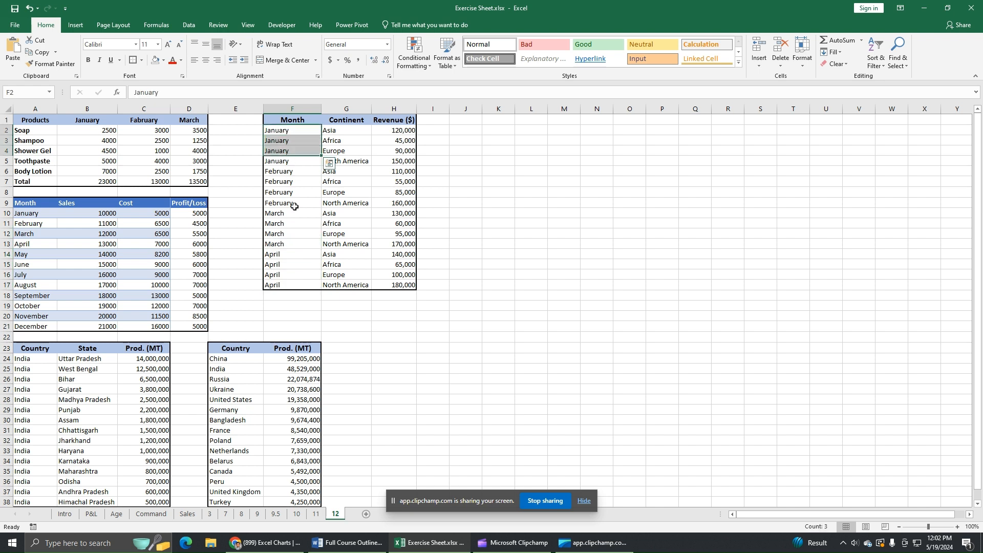
pyautogui.click(369, 191)
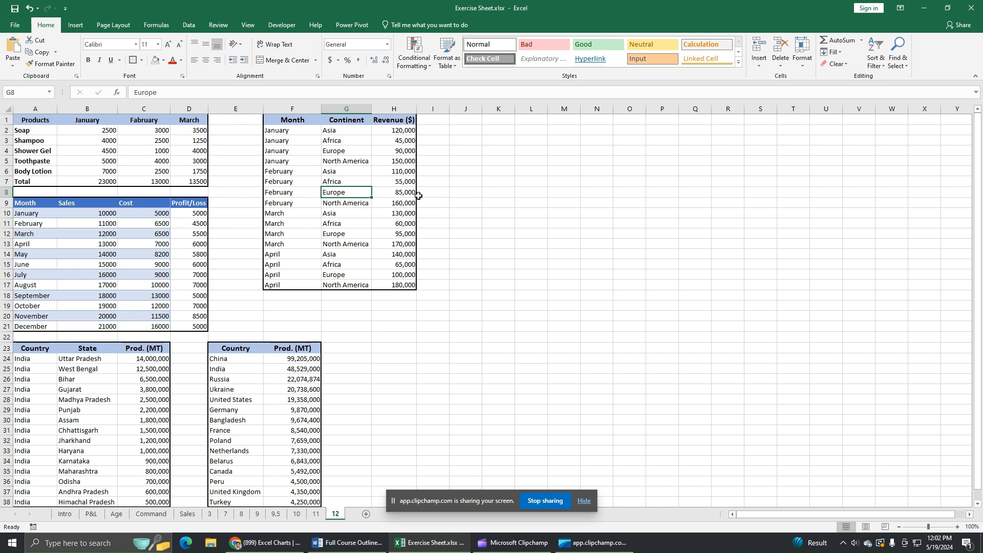
pyautogui.click(463, 181)
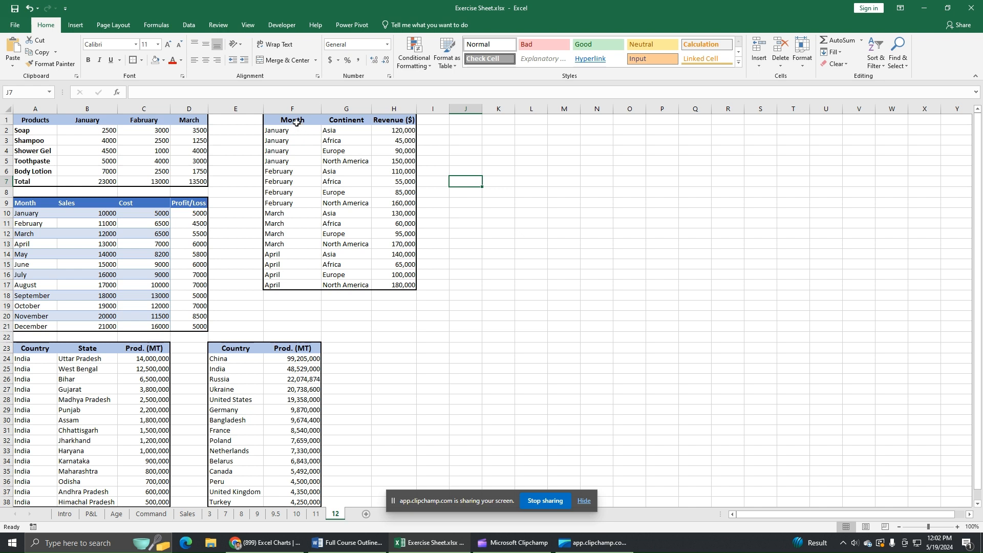
# Insert a Treemap chart of F1:H17 from the All Charts list of Recommended Charts.
pyautogui.moveTo(297, 121); pyautogui.dragTo(385, 281)
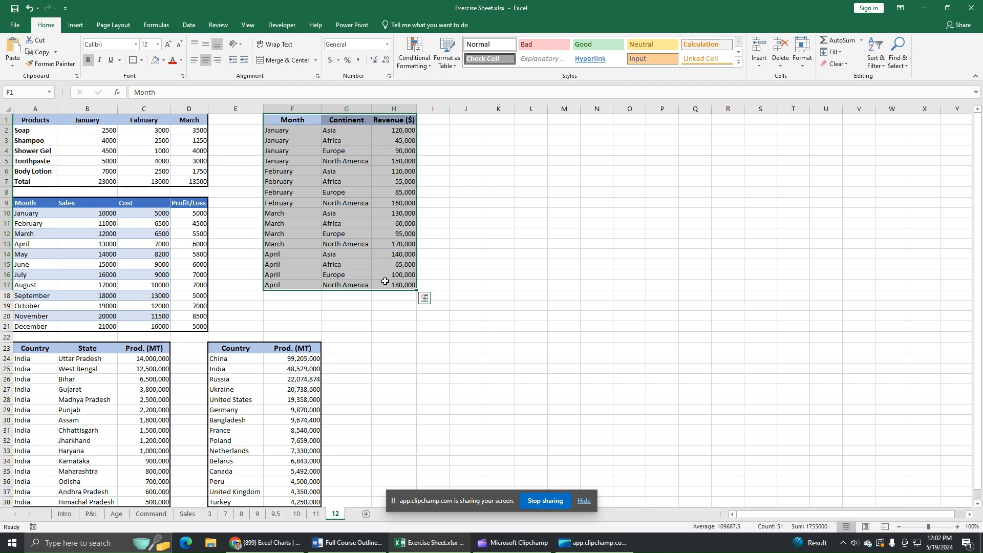
pyautogui.click(74, 27)
pyautogui.click(405, 65)
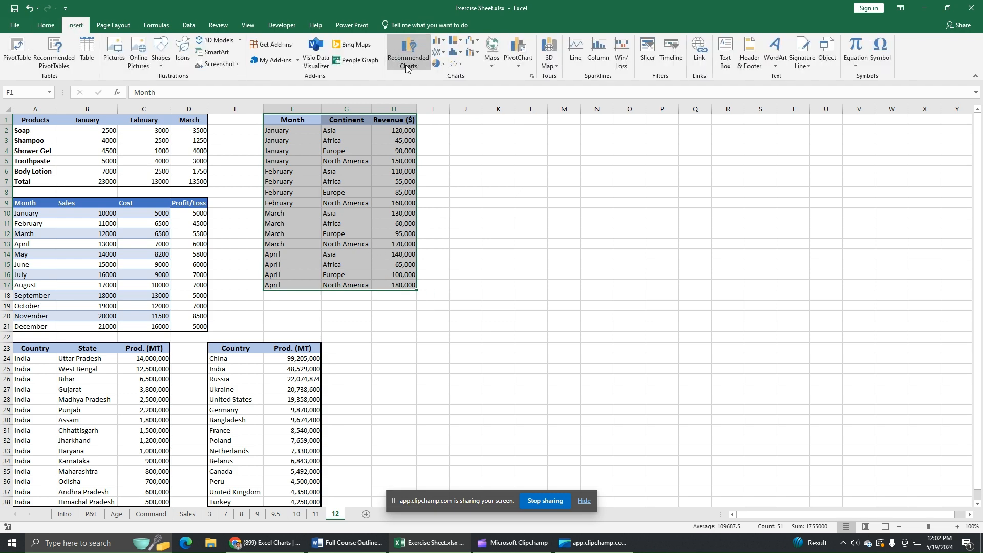
pyautogui.click(414, 137)
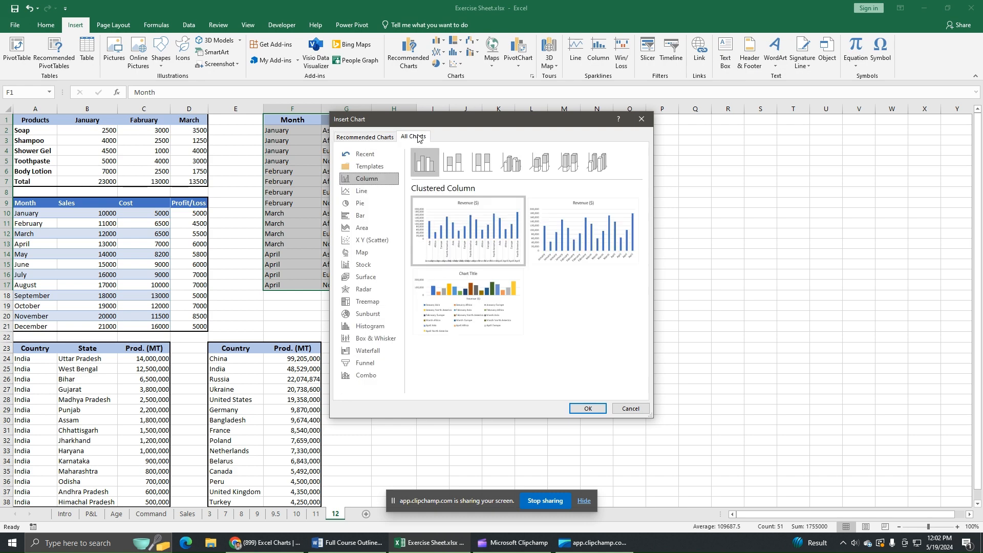
pyautogui.click(368, 303)
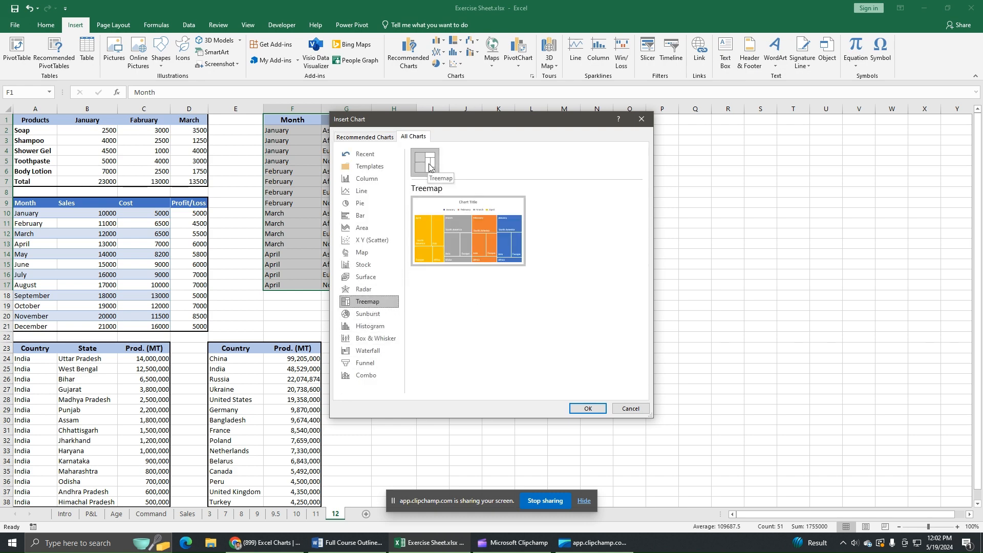
pyautogui.click(454, 214)
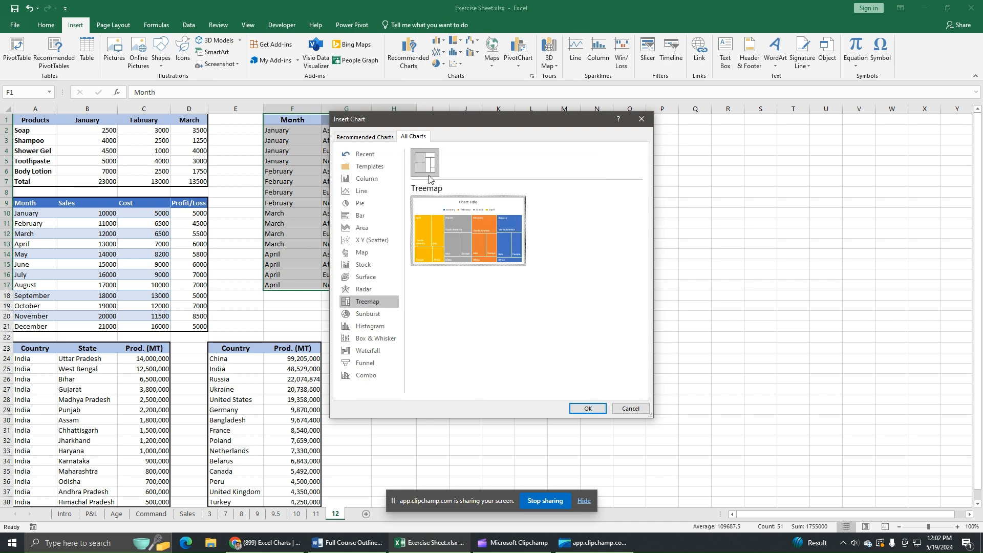
pyautogui.click(600, 410)
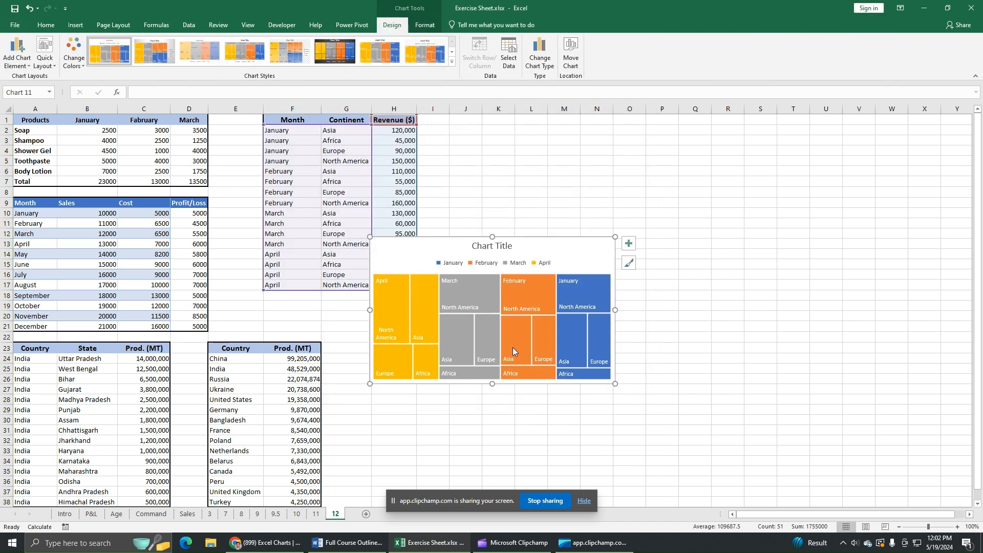
# Stretch the treemap's bottom, right and top edges outward to enlarge it beside the table.
pyautogui.moveTo(492, 383); pyautogui.dragTo(492, 455)
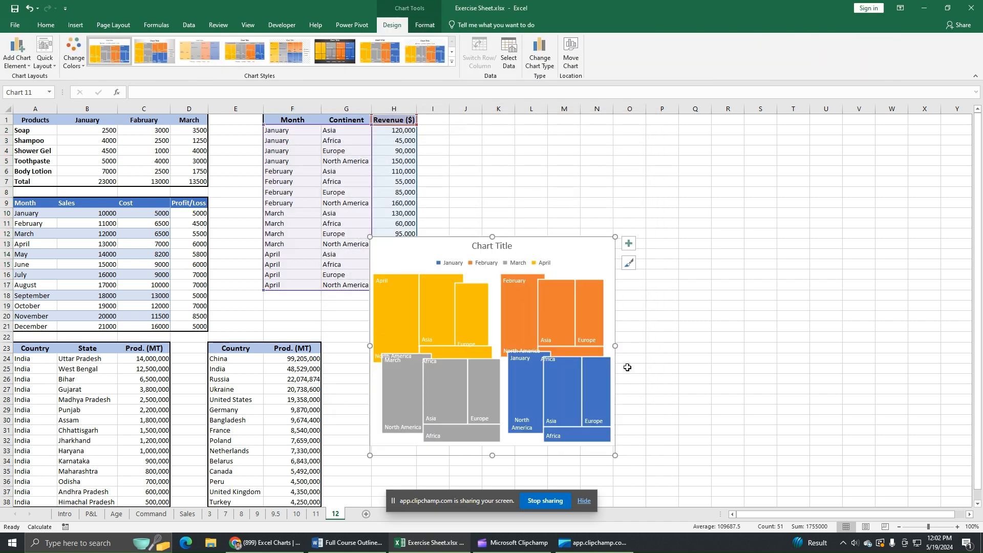
pyautogui.moveTo(616, 352); pyautogui.dragTo(804, 352)
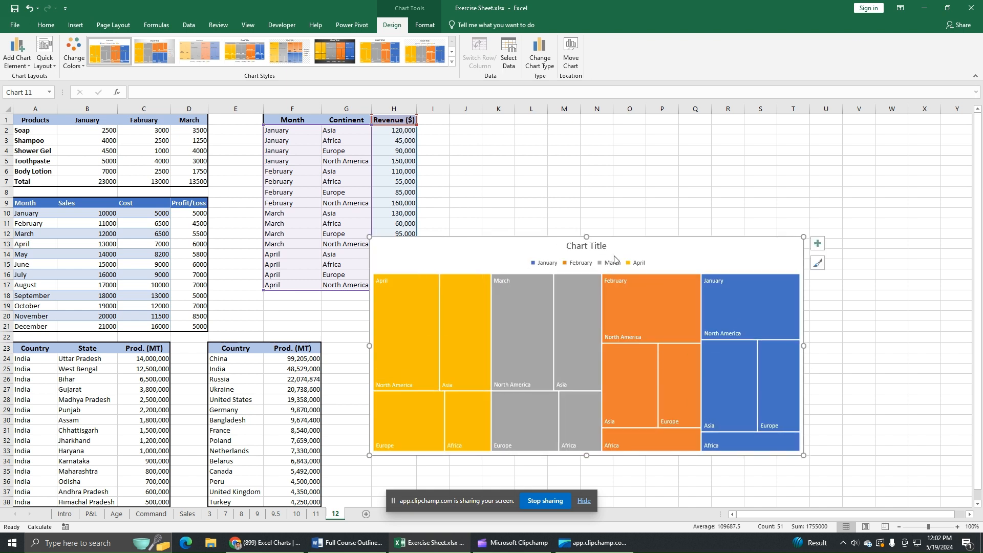
pyautogui.moveTo(587, 234); pyautogui.dragTo(586, 173)
pyautogui.moveTo(677, 333)
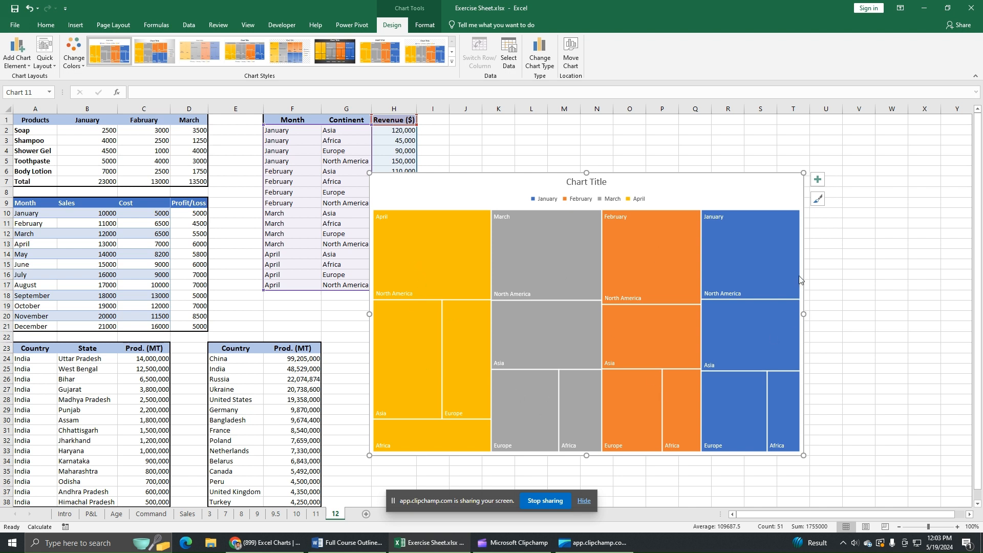
pyautogui.moveTo(731, 247)
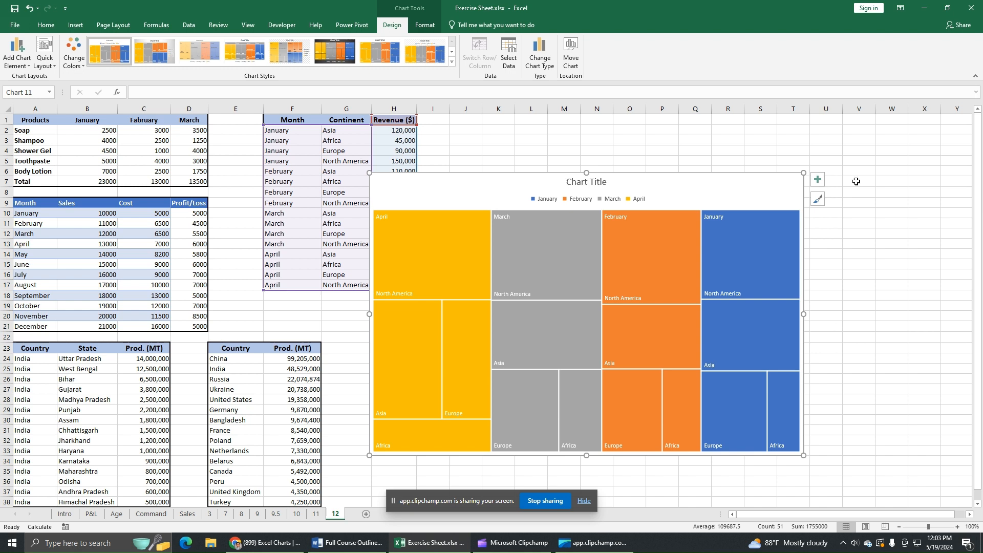
# Replace the placeholder chart title with 'Monthwise Revenue by Continents'.
pyautogui.click(598, 183)
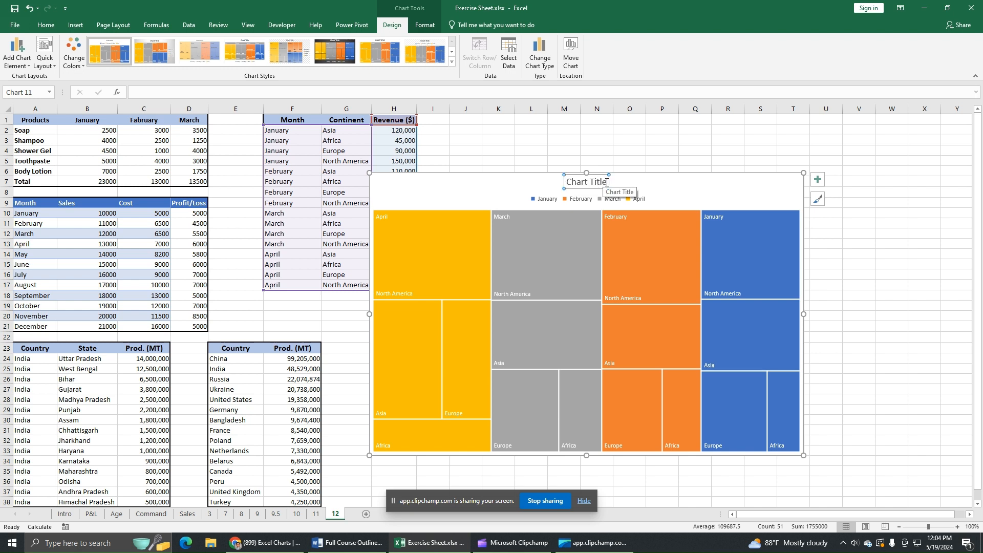
pyautogui.moveTo(606, 182); pyautogui.dragTo(565, 181)
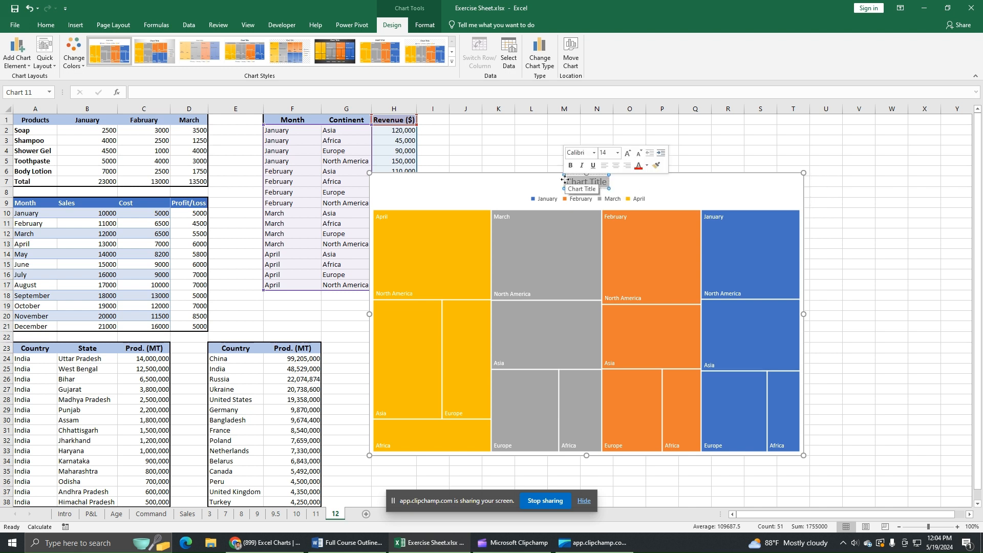
pyautogui.write('Month')
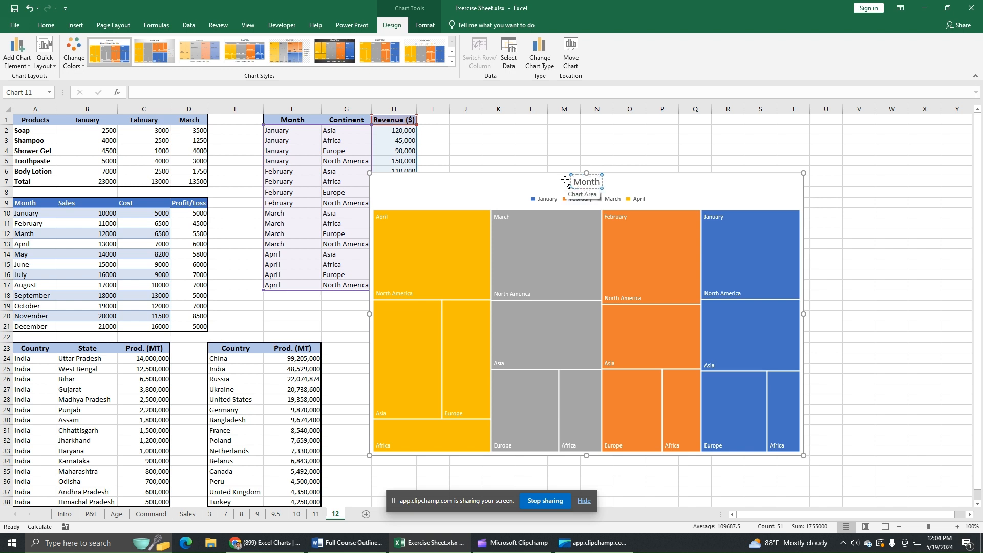
pyautogui.write('wise Reven')
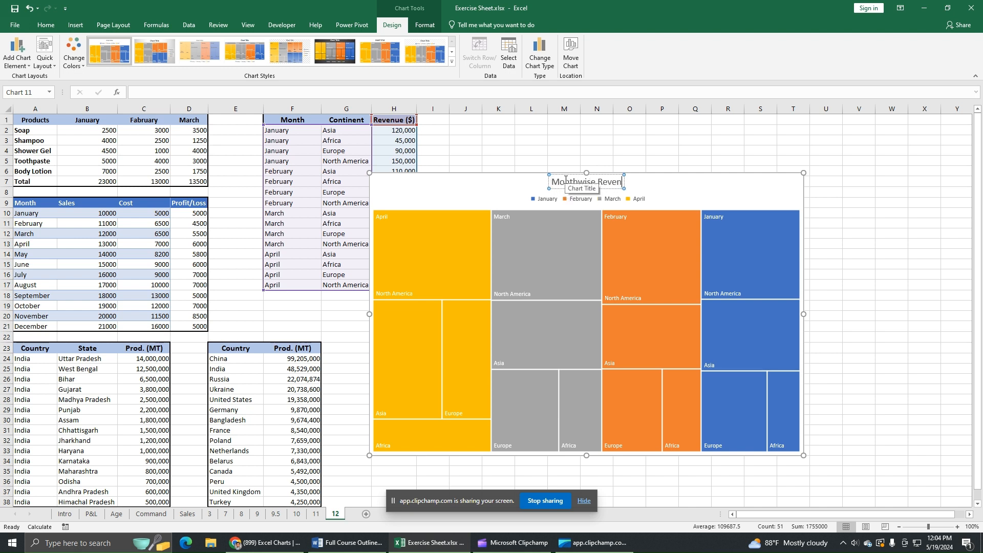
pyautogui.write('ue by')
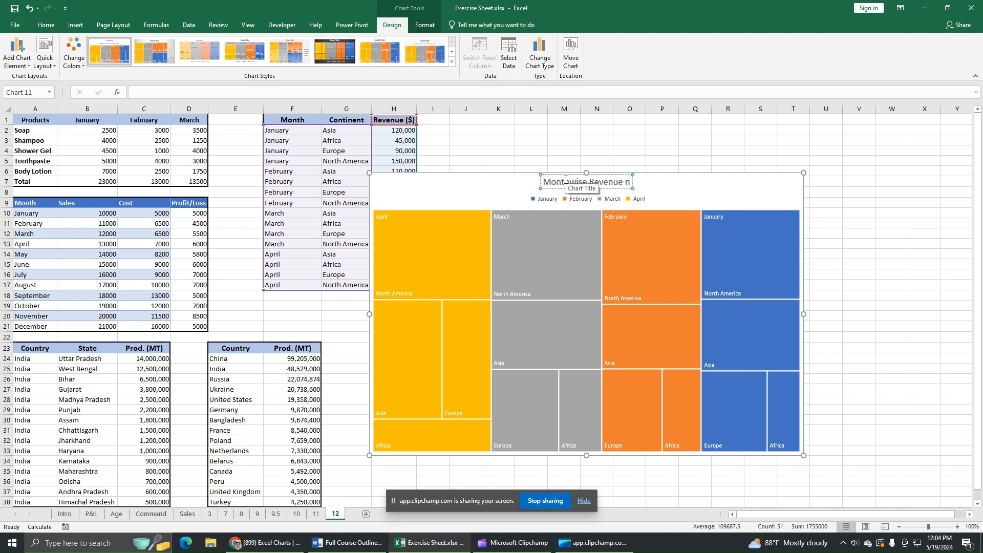
pyautogui.write(' C')
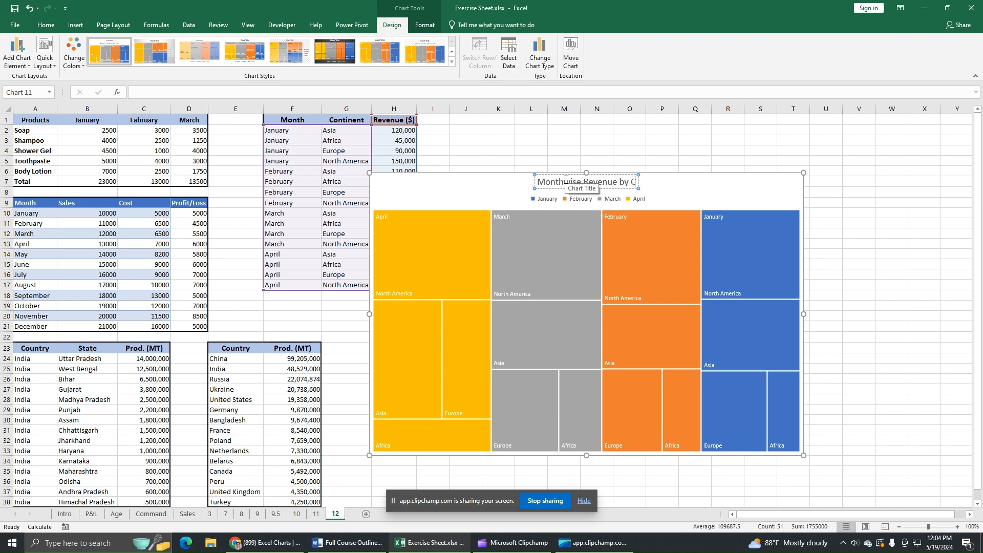
pyautogui.write('ontinents')
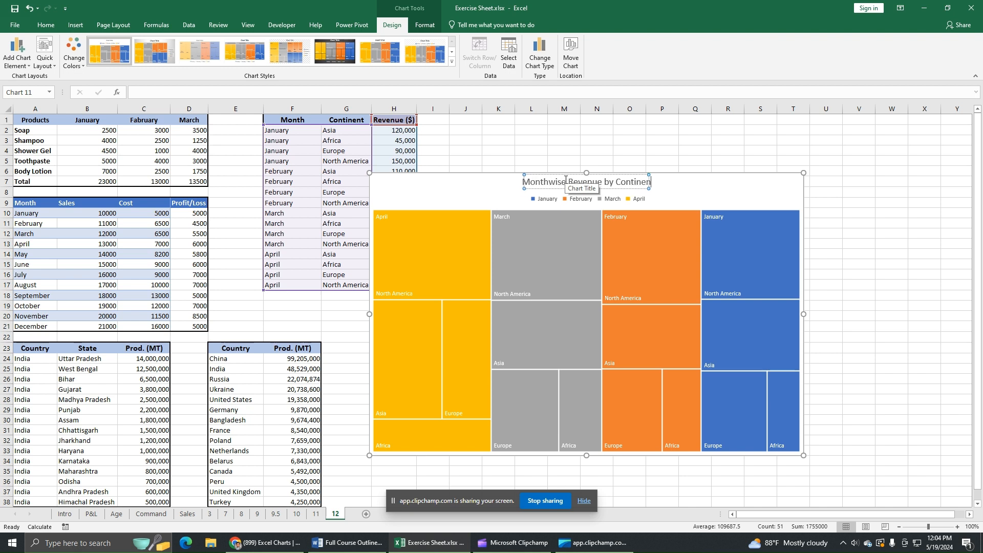
pyautogui.click(783, 199)
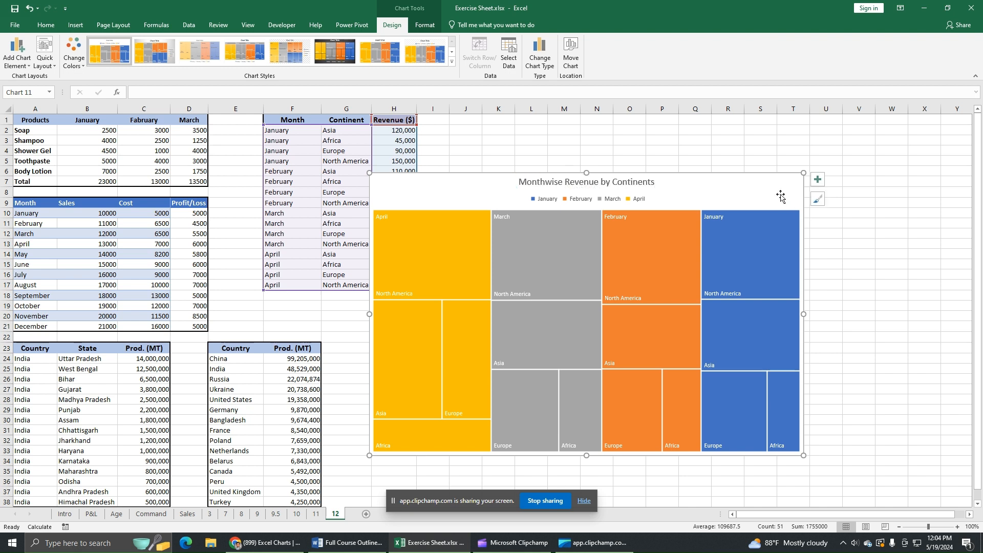
pyautogui.click(818, 180)
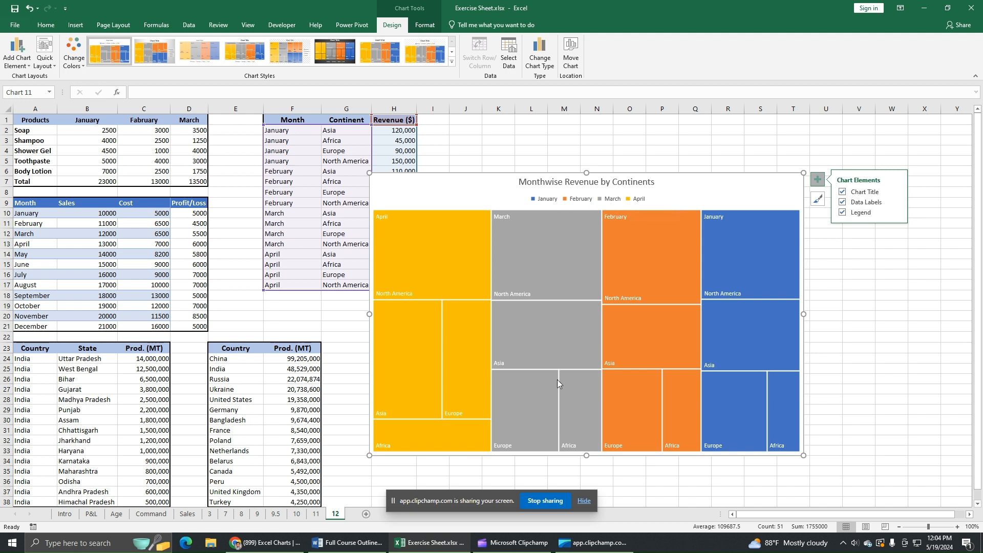
# Move the treemap's January–April legend to the bottom of the chart.
pyautogui.click(896, 213)
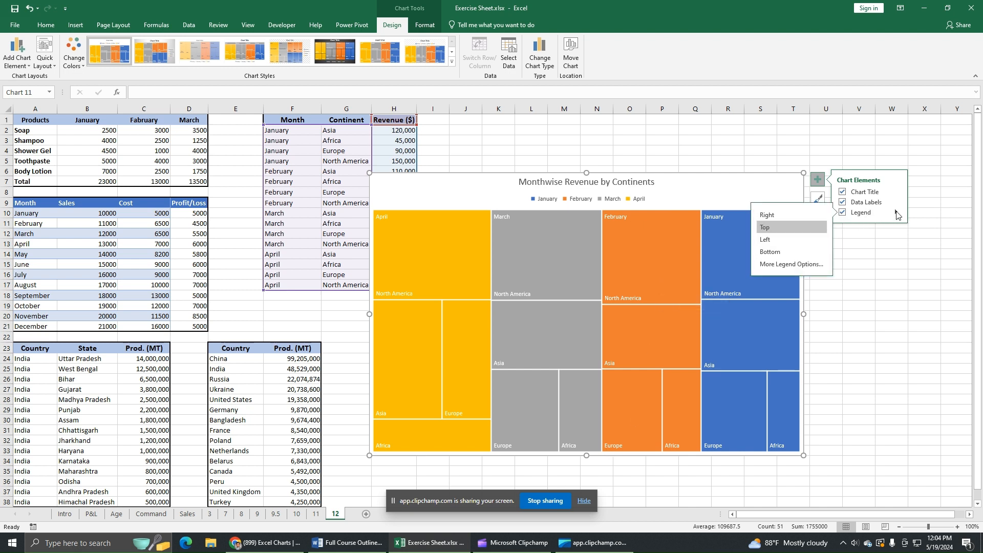
pyautogui.click(782, 252)
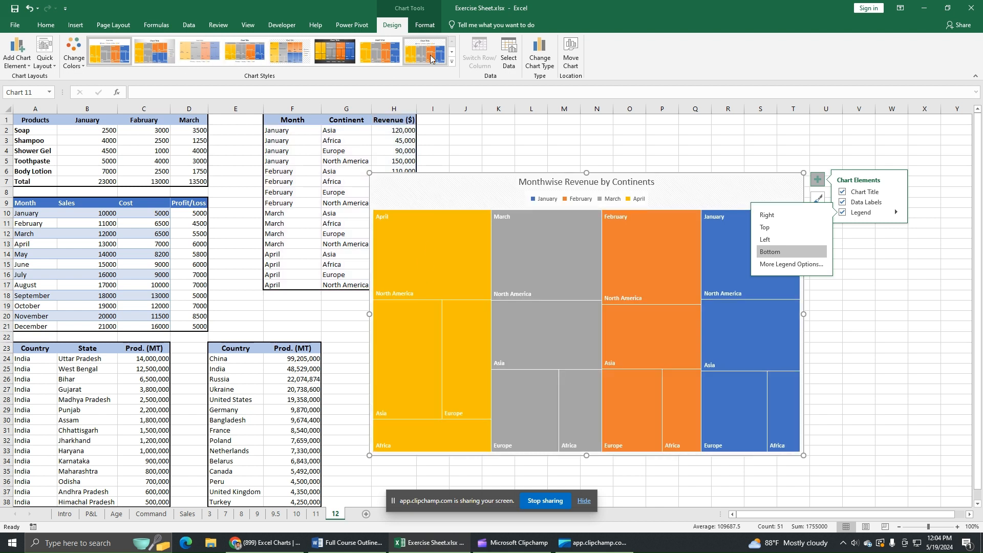
pyautogui.click(818, 199)
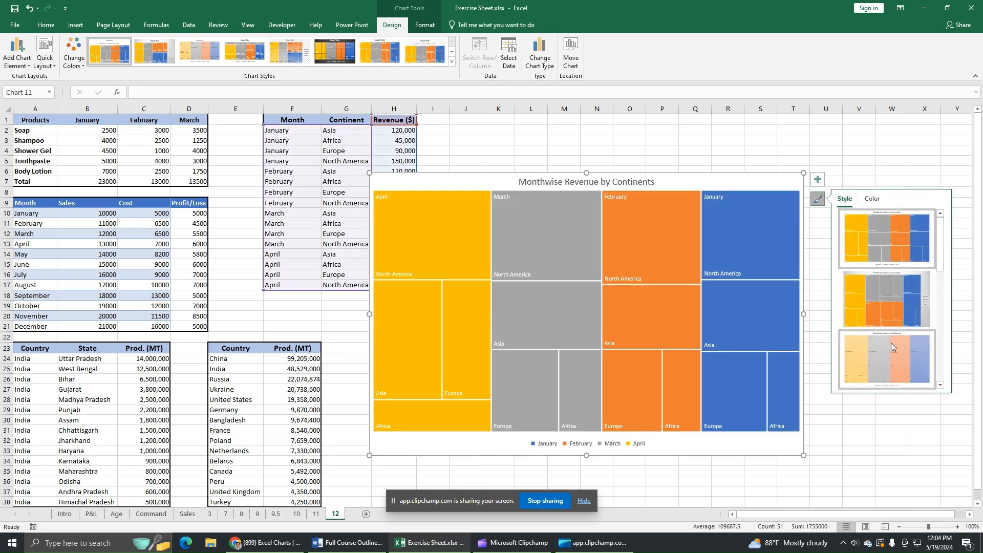
# Preview the treemap's colour palette options under Color and Change Colors.
pyautogui.click(872, 198)
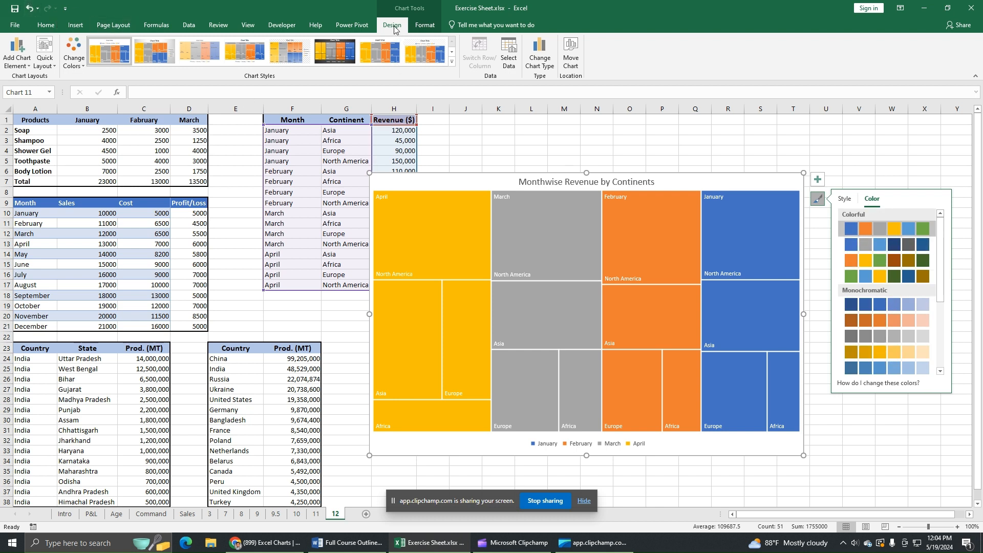
pyautogui.click(75, 66)
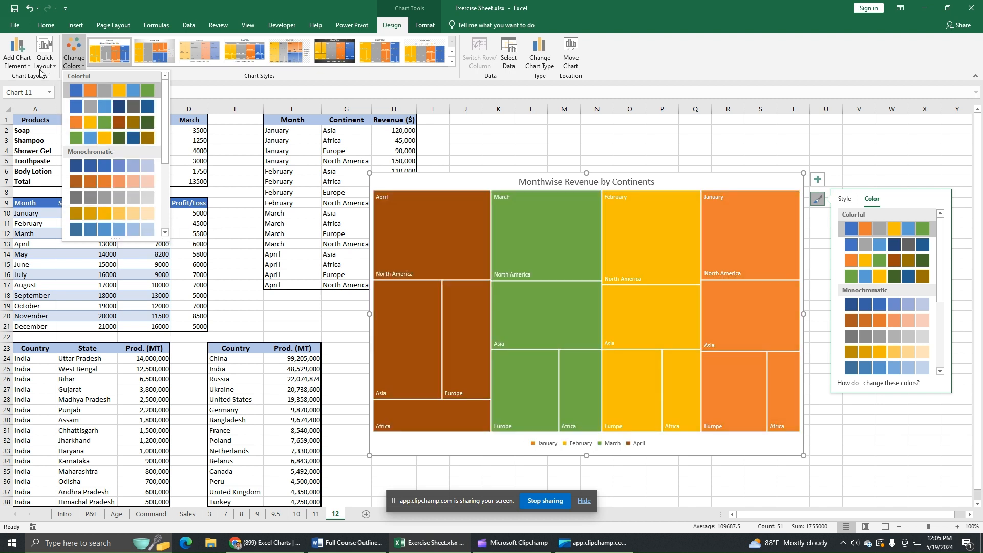
pyautogui.click(17, 58)
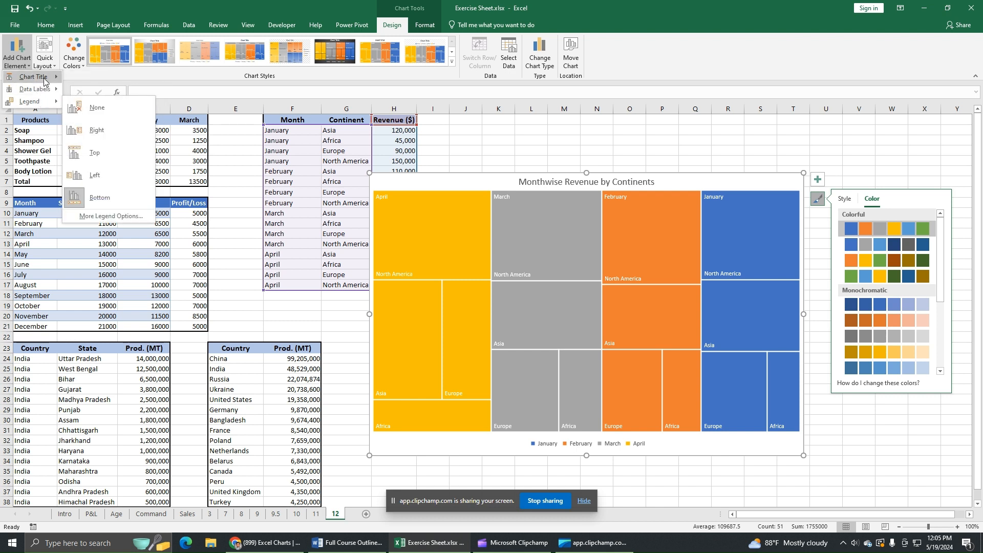
pyautogui.moveTo(45, 80)
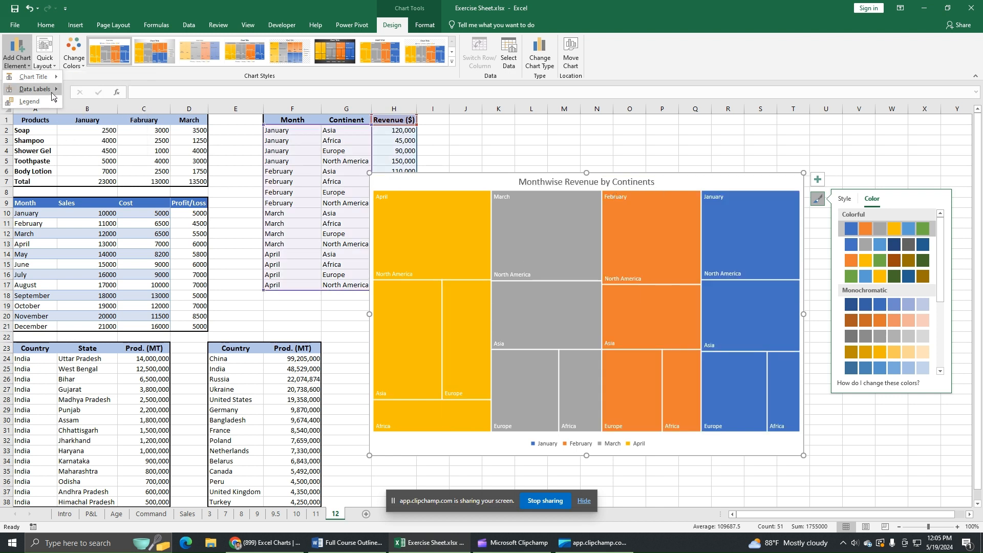
pyautogui.moveTo(38, 89)
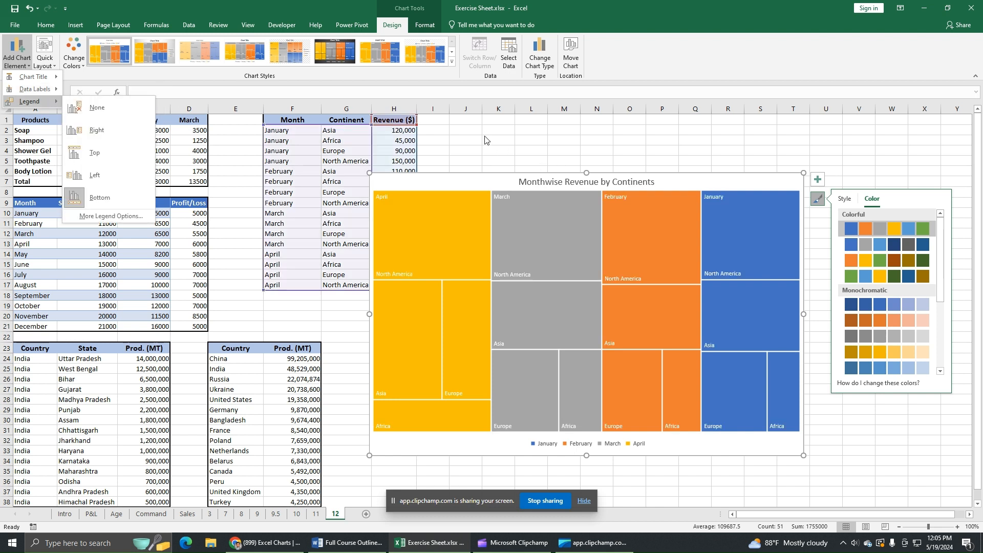
pyautogui.click(473, 161)
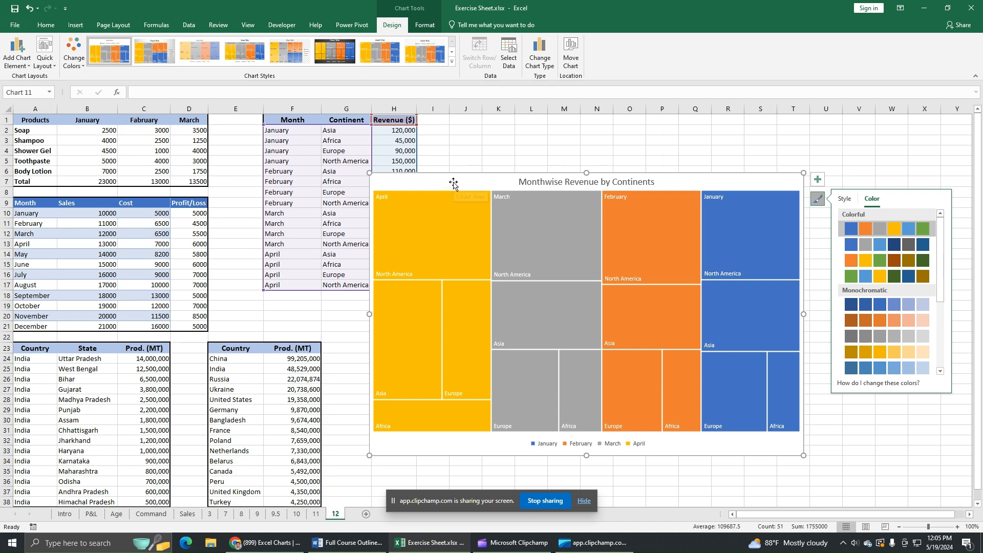
# Shift the treemap further right, then delete it from sheet 12.
pyautogui.moveTo(762, 180); pyautogui.dragTo(836, 184)
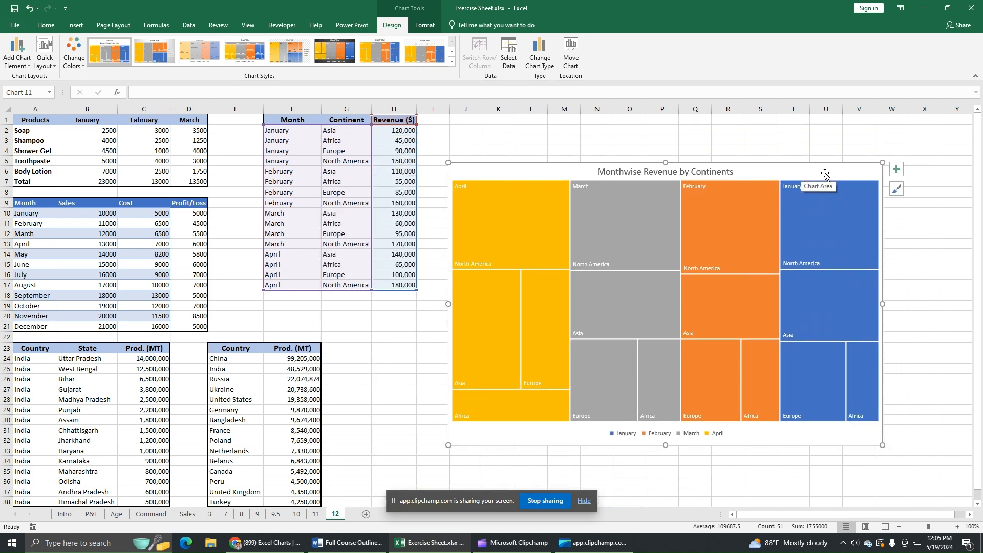
pyautogui.moveTo(855, 207)
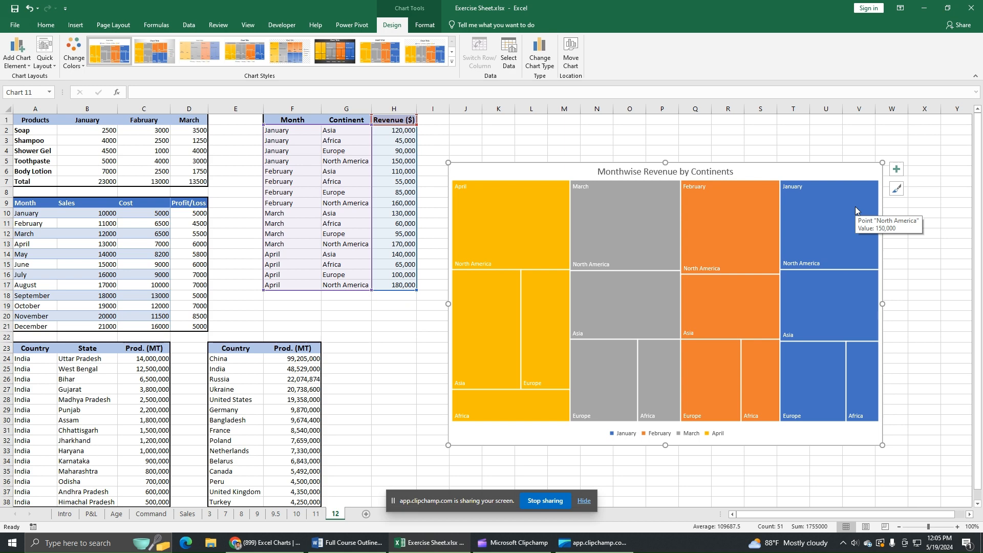
pyautogui.press('Delete')
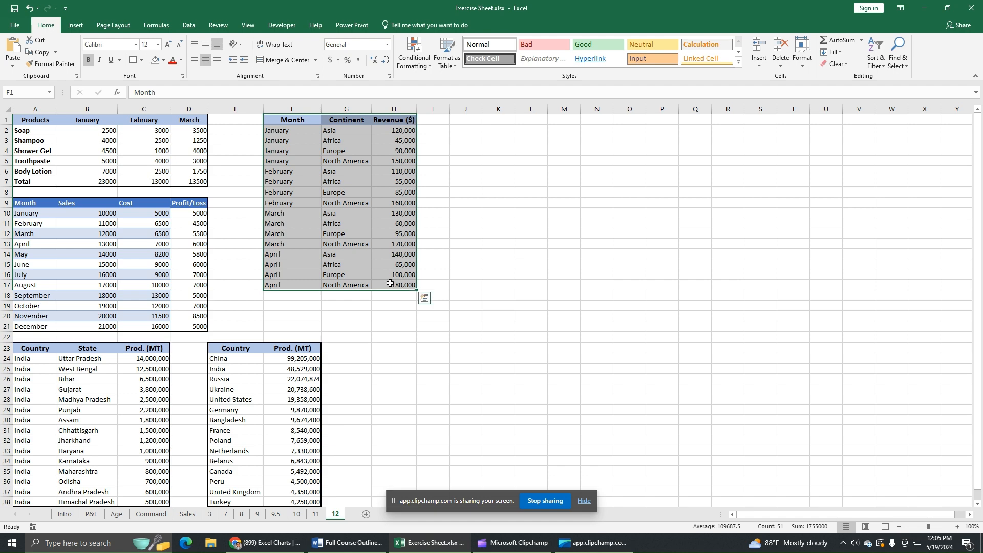
# Insert a Sunburst chart of the table from Recommended Charts > All Charts.
pyautogui.click(76, 25)
pyautogui.click(411, 65)
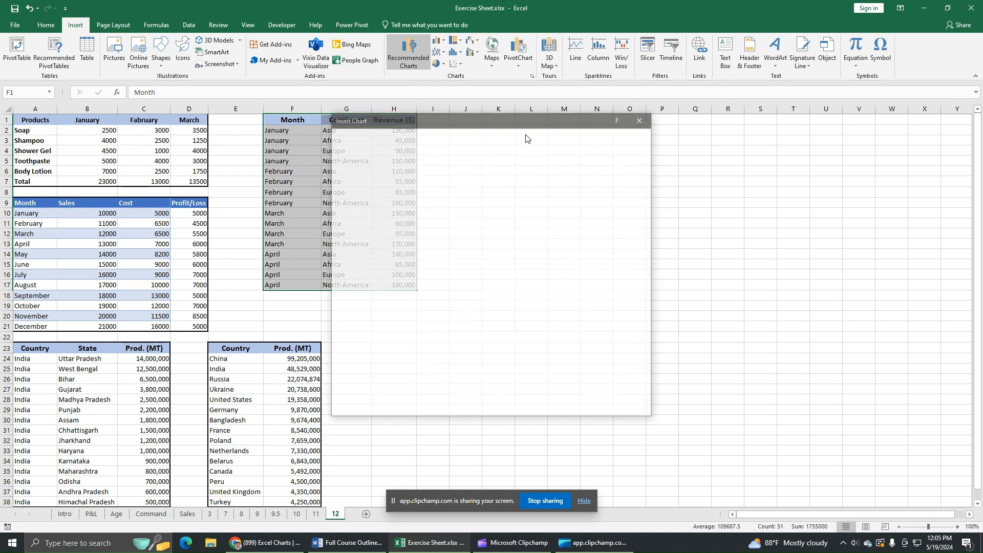
pyautogui.click(418, 137)
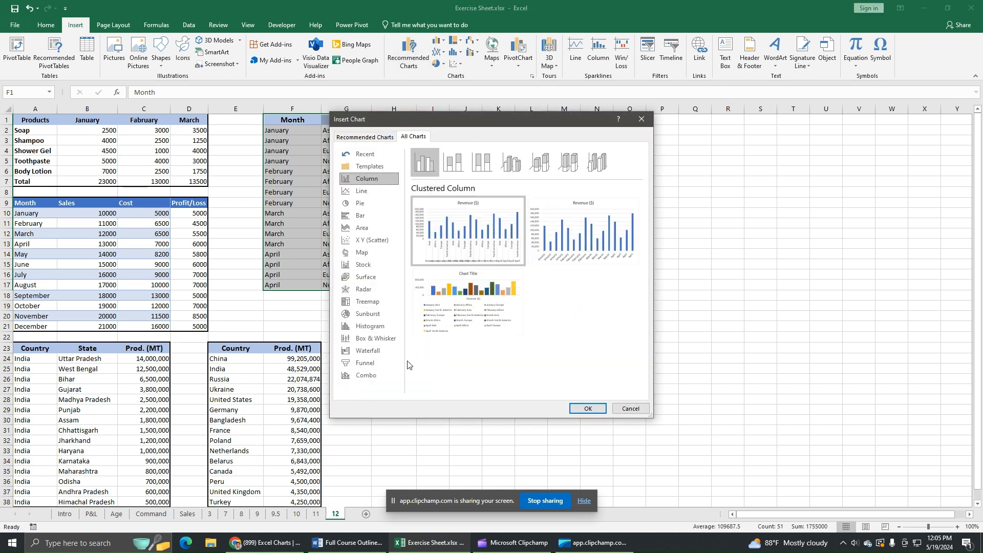
pyautogui.click(367, 314)
pyautogui.moveTo(427, 205)
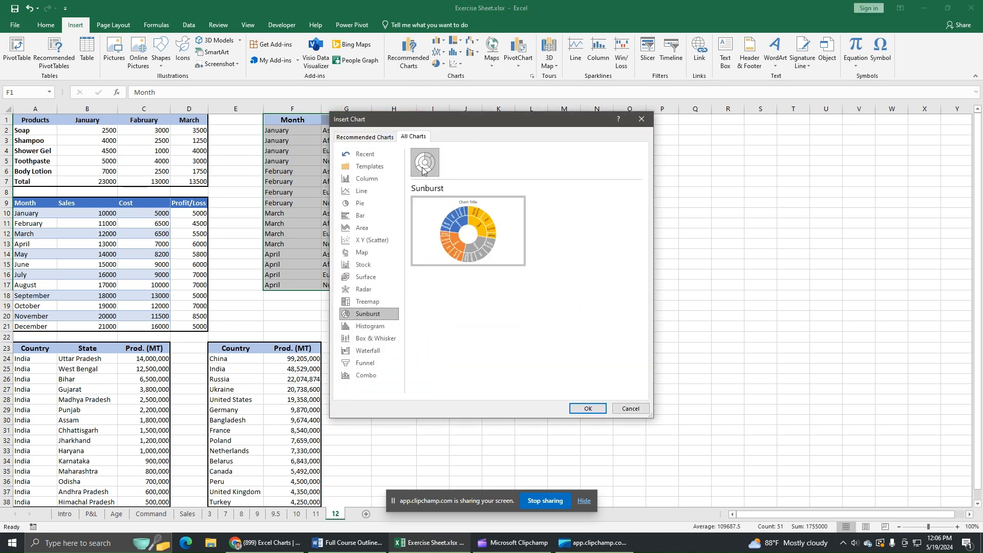
pyautogui.click(588, 408)
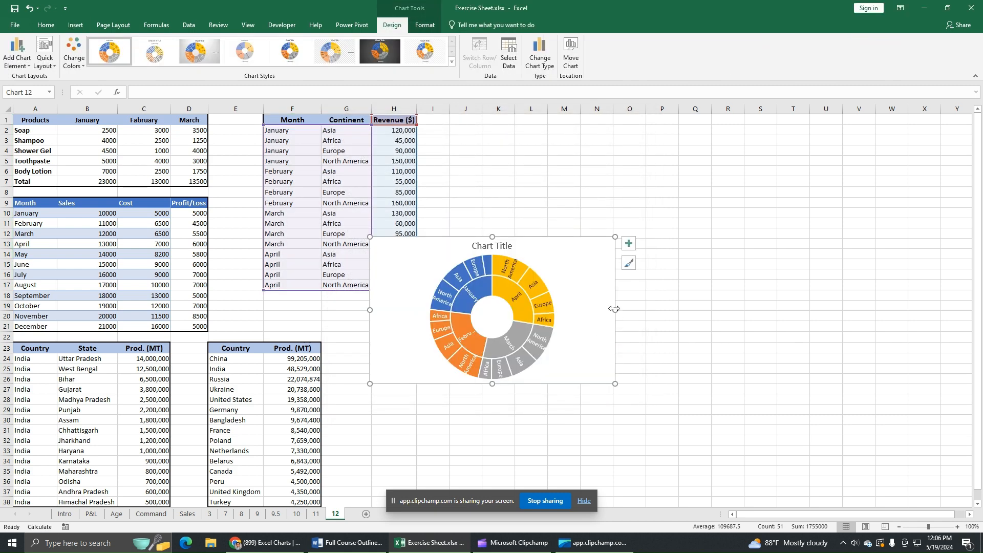
# Stretch the sunburst's right, top and bottom edges so it spans roughly rows 4 to 37.
pyautogui.moveTo(616, 310); pyautogui.dragTo(750, 310)
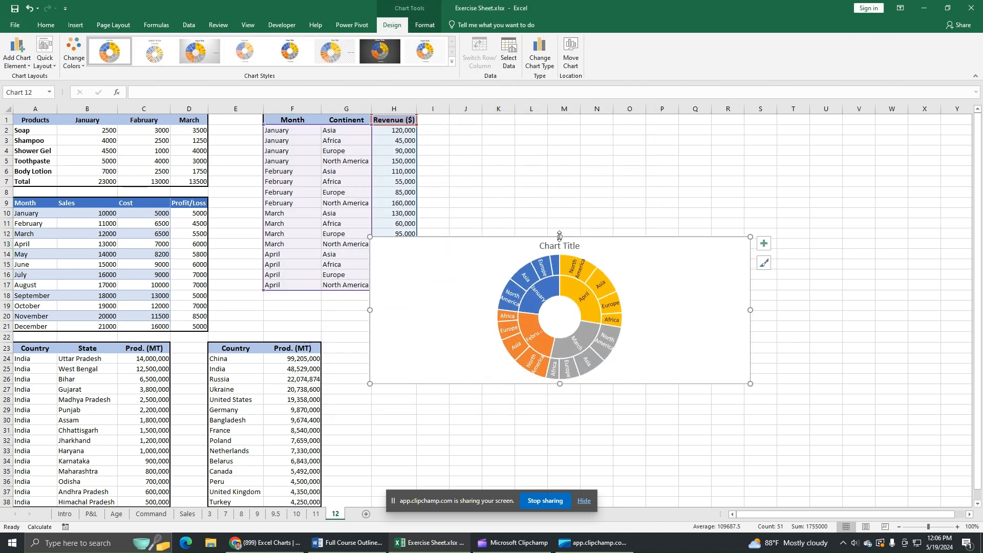
pyautogui.moveTo(560, 237); pyautogui.dragTo(560, 151)
pyautogui.moveTo(559, 383); pyautogui.dragTo(560, 479)
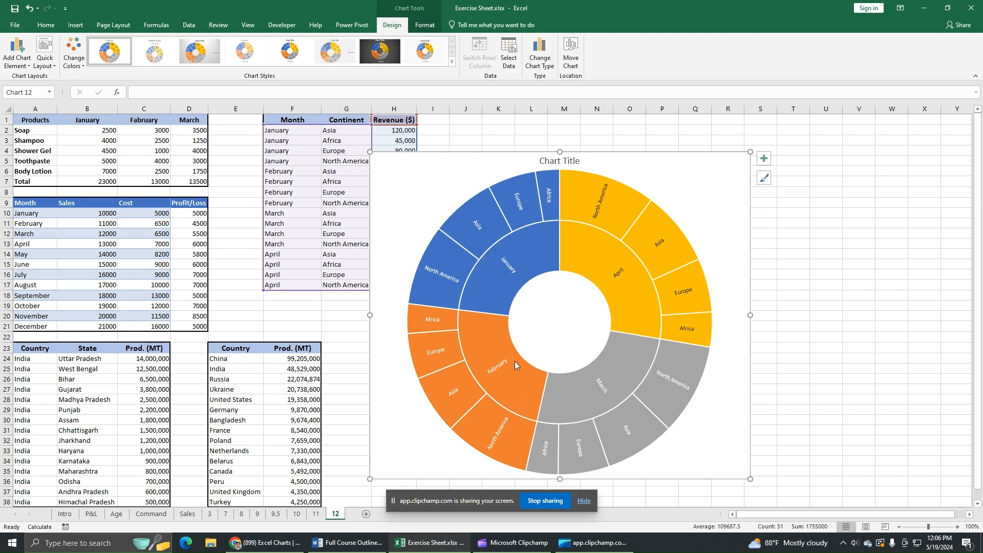
pyautogui.moveTo(448, 282)
pyautogui.moveTo(476, 234)
# Turn on the sunburst's legend and position it at the bottom.
pyautogui.click(704, 172)
pyautogui.click(764, 158)
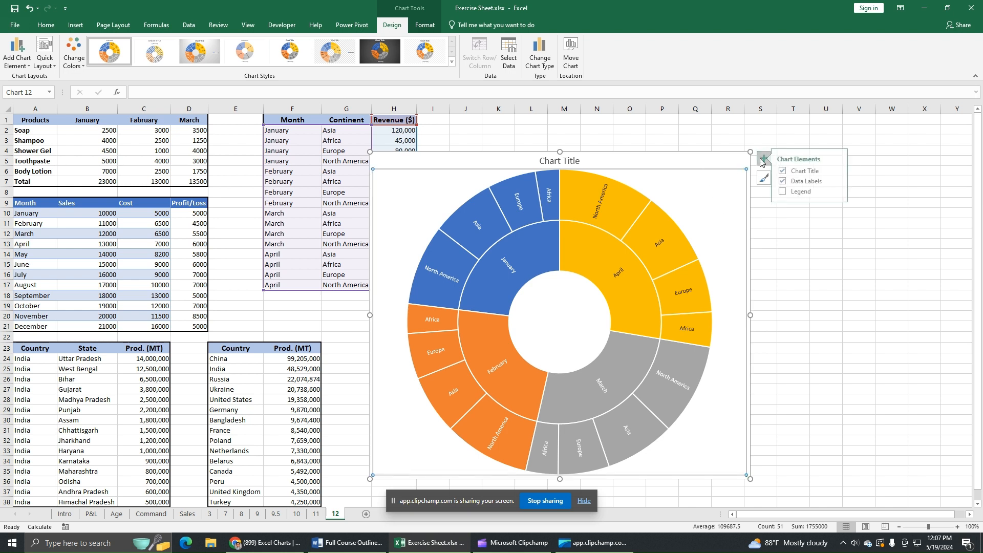
pyautogui.click(789, 192)
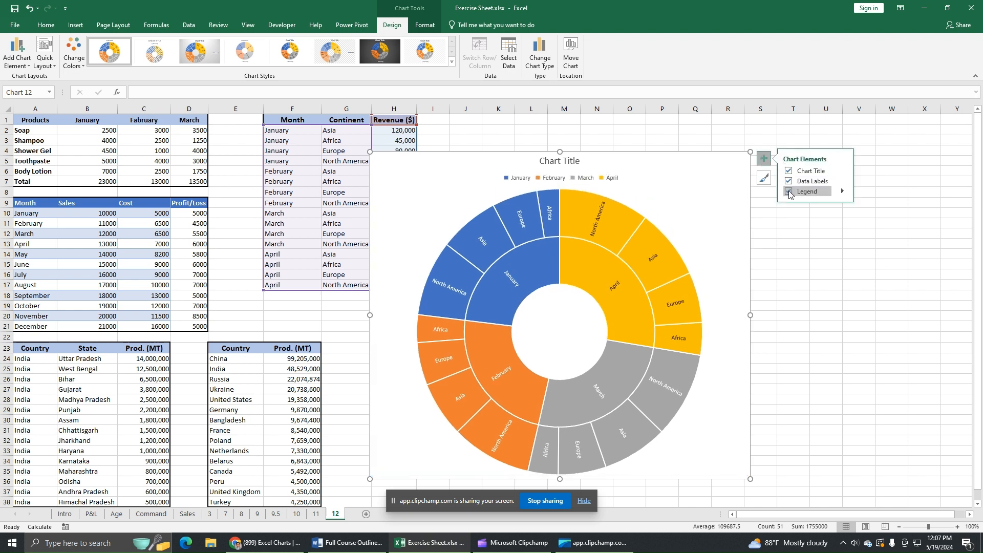
pyautogui.click(842, 191)
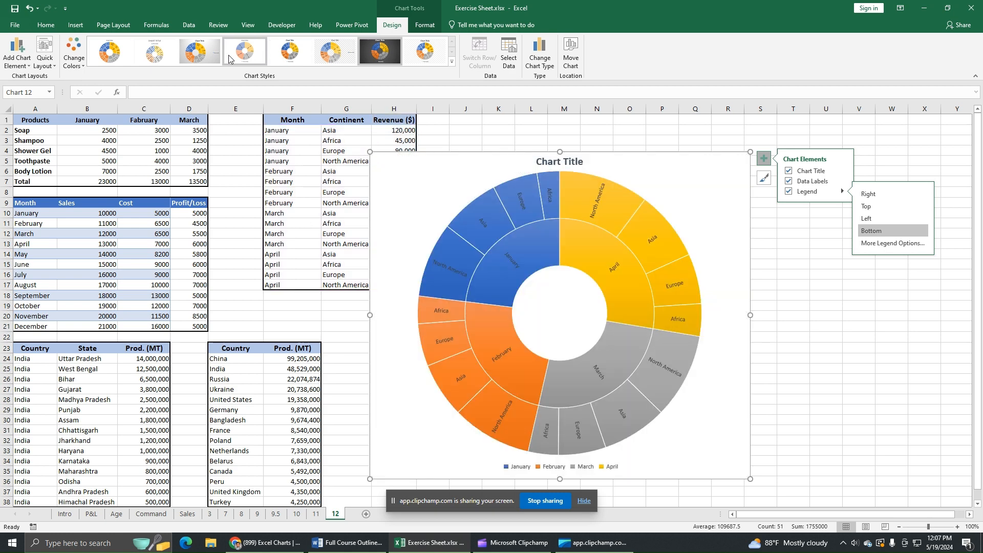
# Apply the dark chart style and Colorful Palette 4 to the sunburst.
pyautogui.click(385, 59)
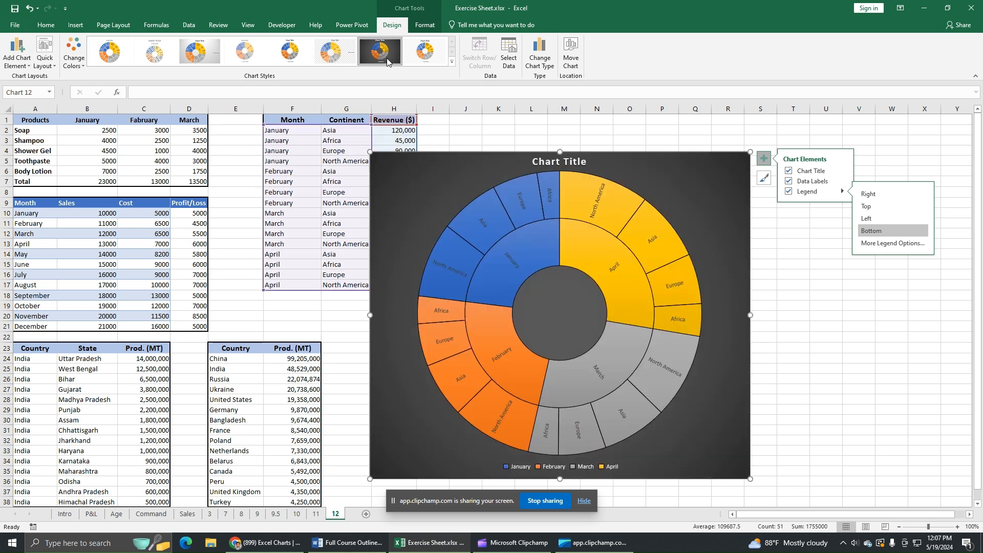
pyautogui.click(75, 66)
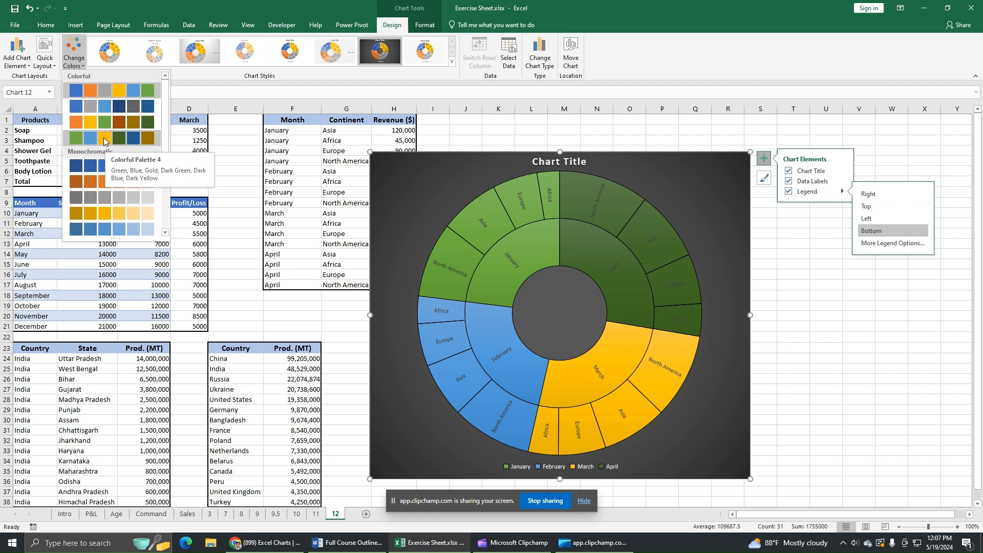
pyautogui.click(104, 139)
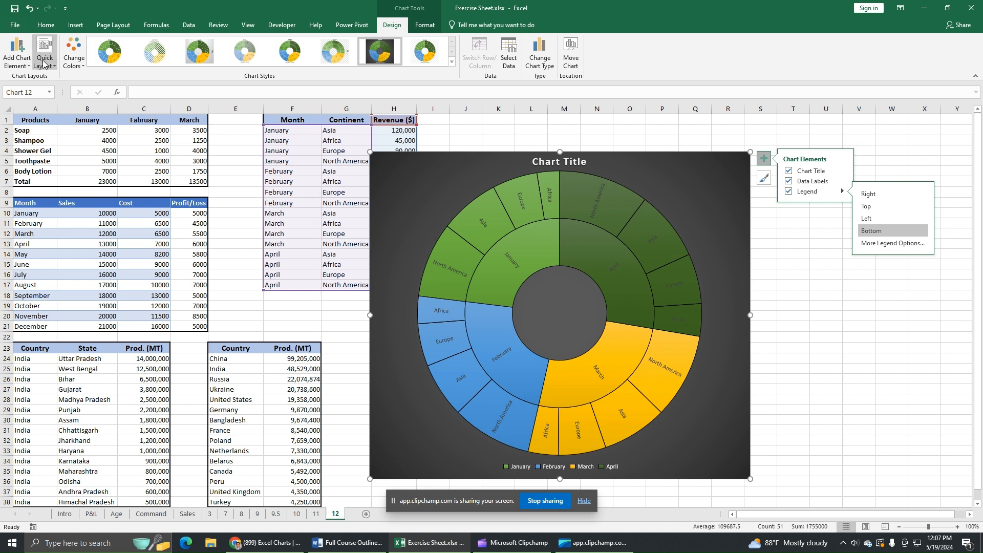
pyautogui.click(17, 52)
pyautogui.moveTo(37, 82)
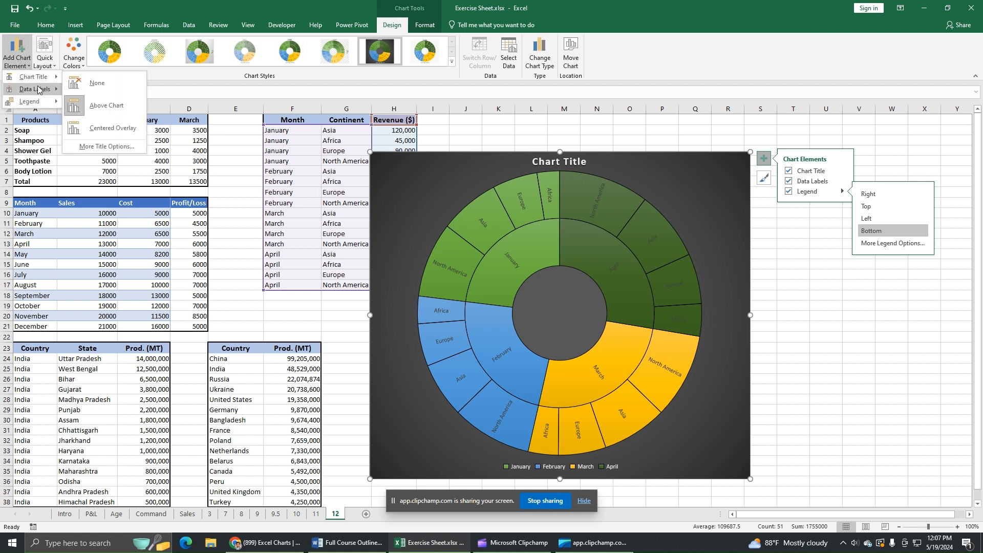
pyautogui.moveTo(35, 101)
pyautogui.click(444, 171)
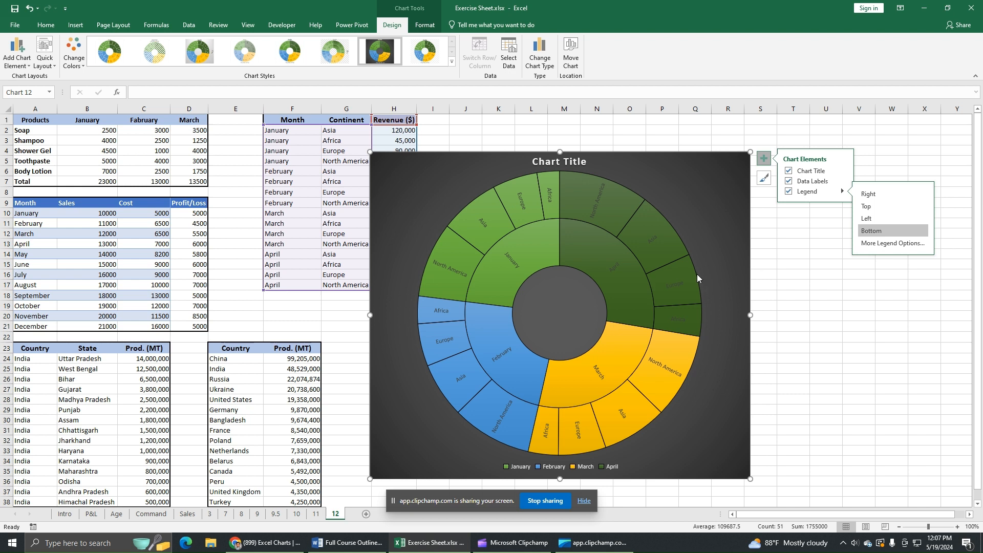
pyautogui.moveTo(698, 278)
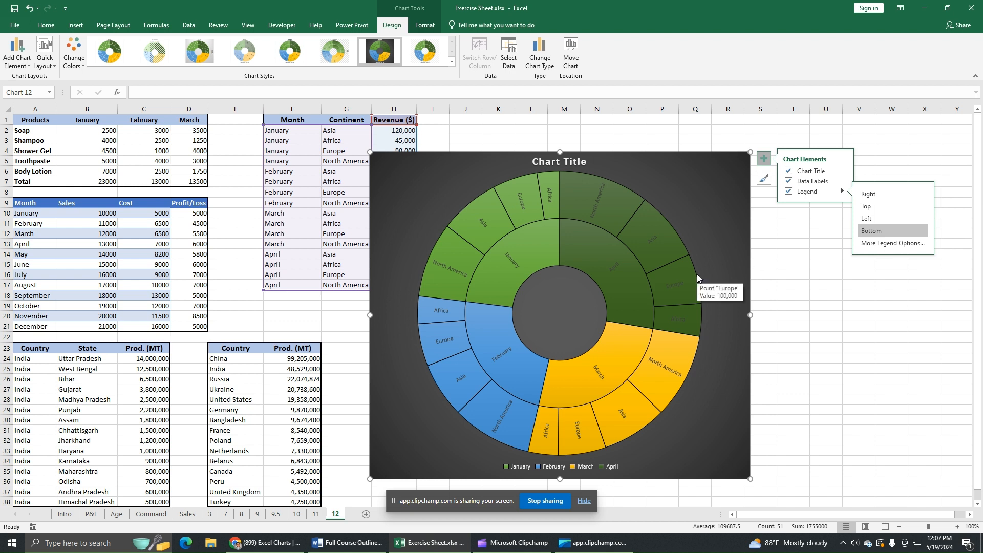